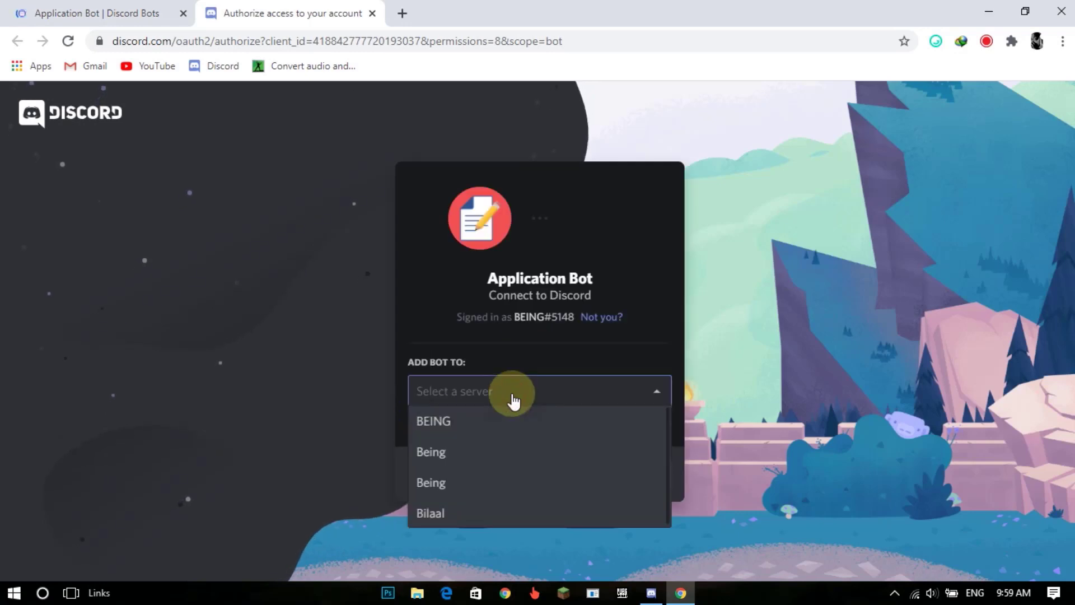
- Authorize Application Bot for the BEING server and complete the verification check
{"action": "left_click", "coordinate": [433, 421]}
{"action": "left_click", "coordinate": [636, 478]}
{"action": "left_click", "coordinate": [648, 524]}
{"action": "left_click", "coordinate": [455, 435]}
{"action": "left_click", "coordinate": [504, 331]}
{"action": "left_click", "coordinate": [657, 409]}
{"action": "left_click", "coordinate": [730, 541]}
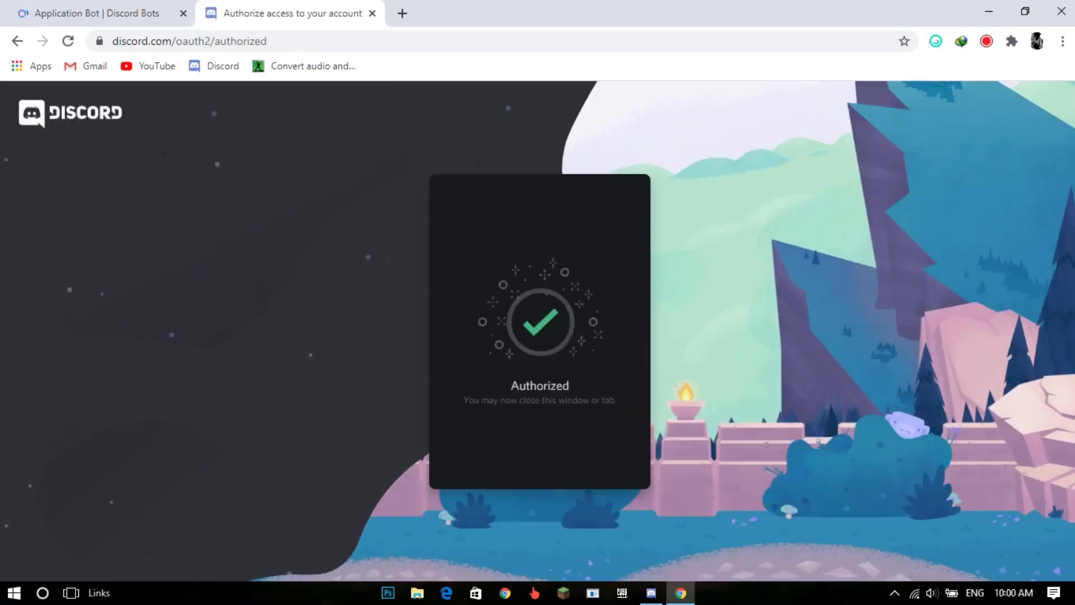
{"action": "key", "text": "super+d"}
{"action": "left_click", "coordinate": [651, 592]}
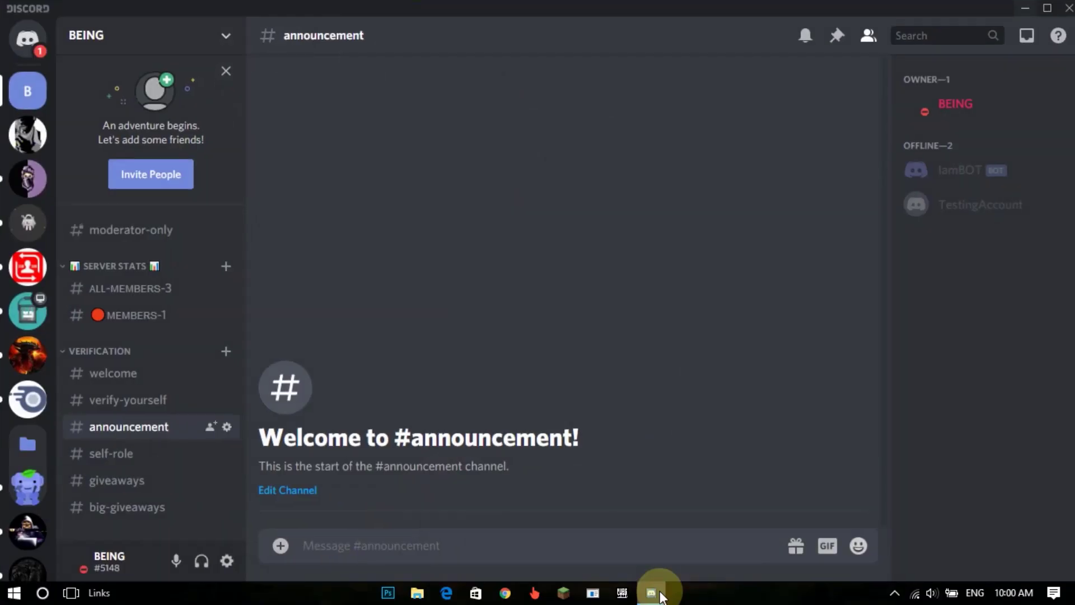
{"action": "left_click", "coordinate": [1006, 173]}
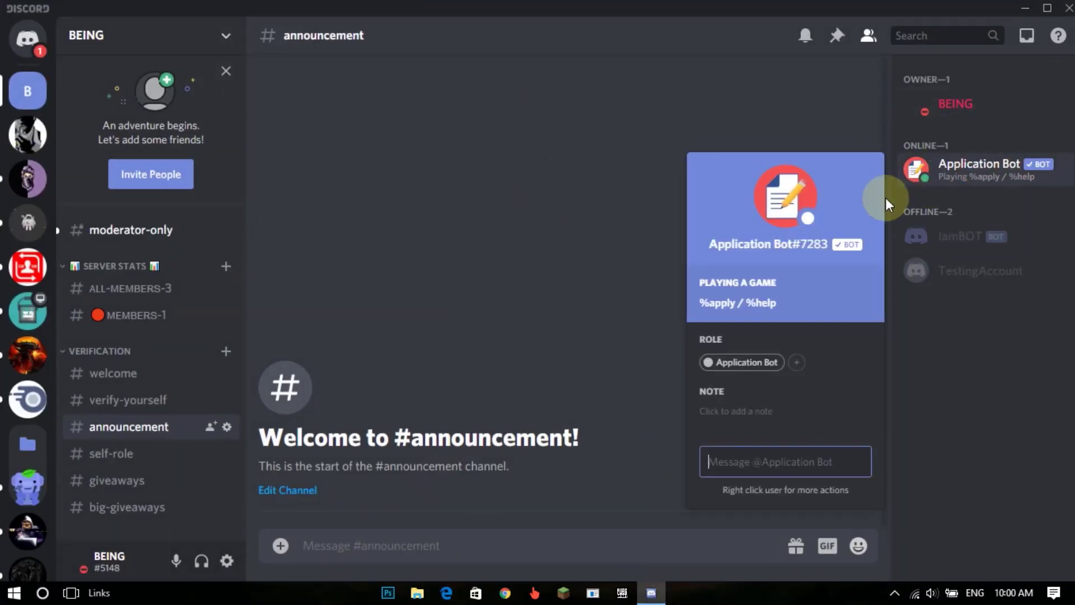
{"action": "left_click", "coordinate": [644, 196]}
- Assign the BOT role to Application Bot
{"action": "right_click", "coordinate": [972, 171]}
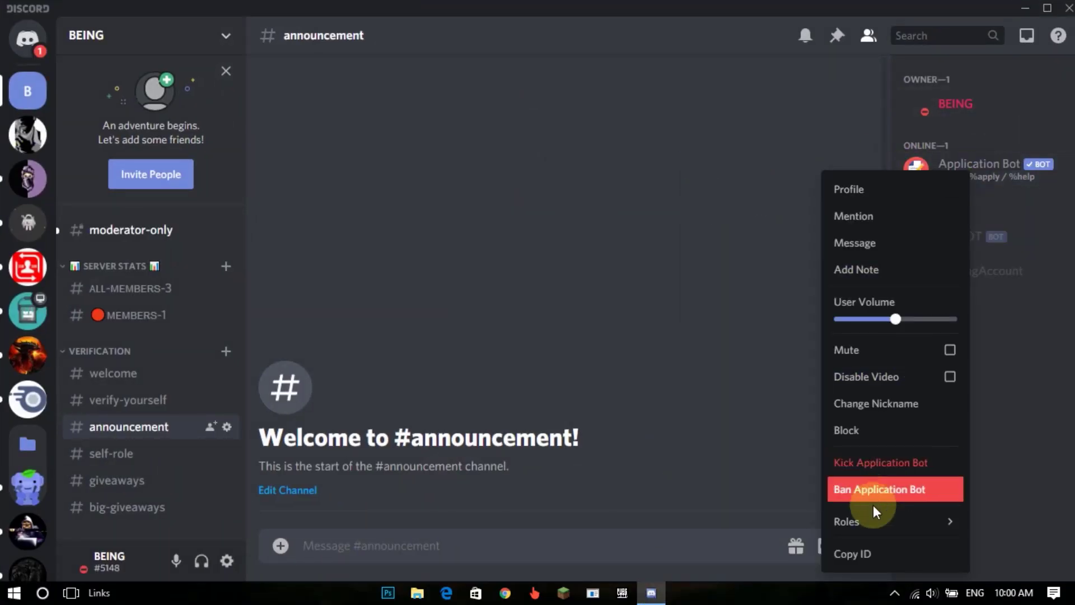
{"action": "mouse_move", "coordinate": [876, 523]}
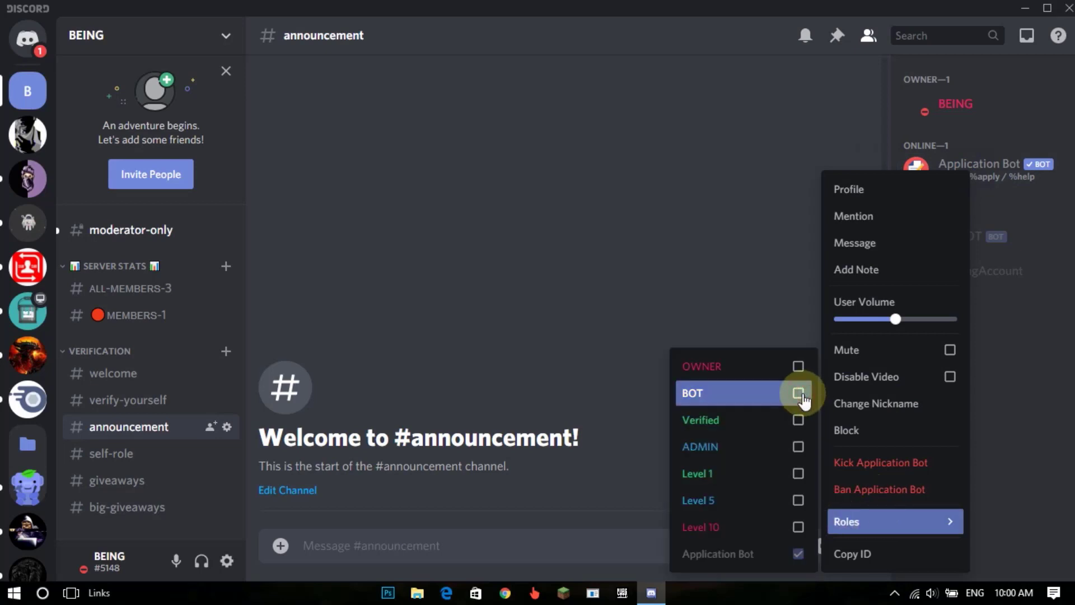
{"action": "left_click", "coordinate": [559, 233]}
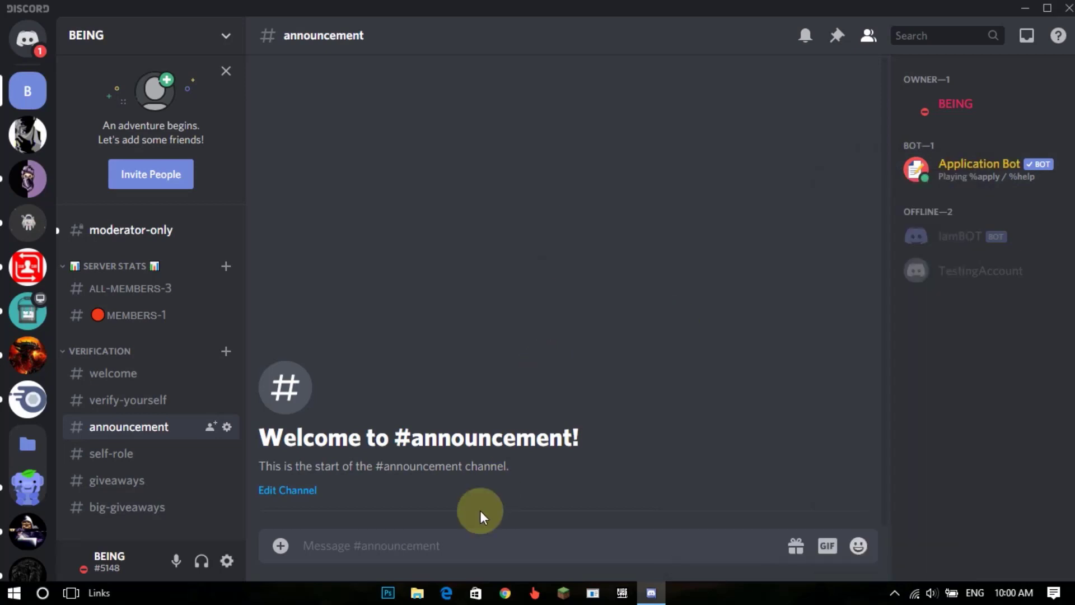
- Send the %help command in the announcement channel and review the bot's reply
{"action": "left_click", "coordinate": [459, 537]}
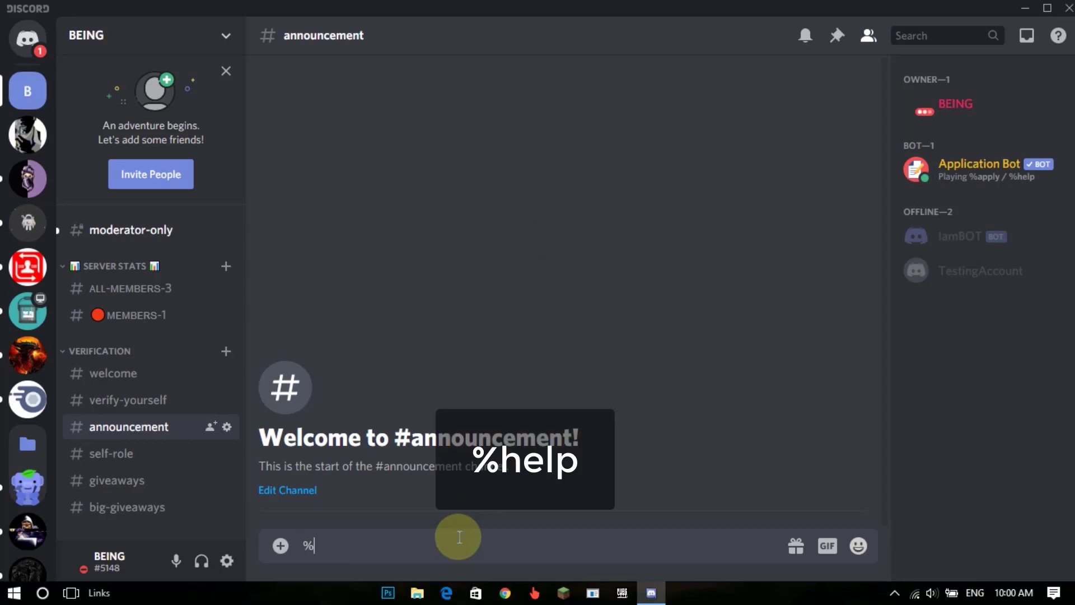
{"action": "type", "text": "%he"}
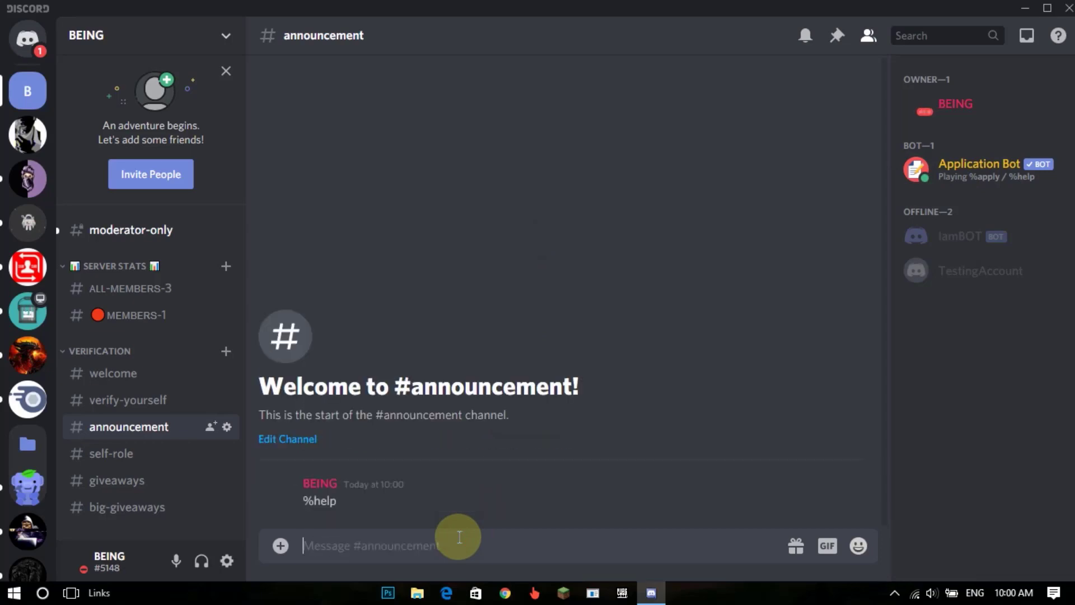
{"action": "scroll", "coordinate": [504, 437], "scroll_direction": "up", "scroll_amount": 5}
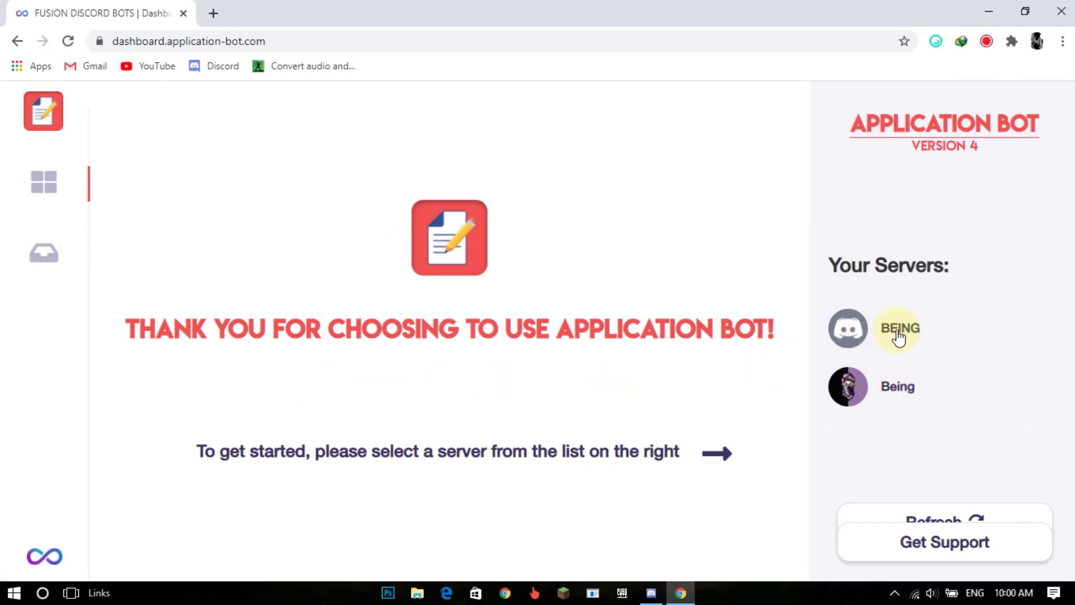
- Select the BEING server in the Application Bot dashboard, then create a new application and open it for design
{"action": "left_click", "coordinate": [897, 331]}
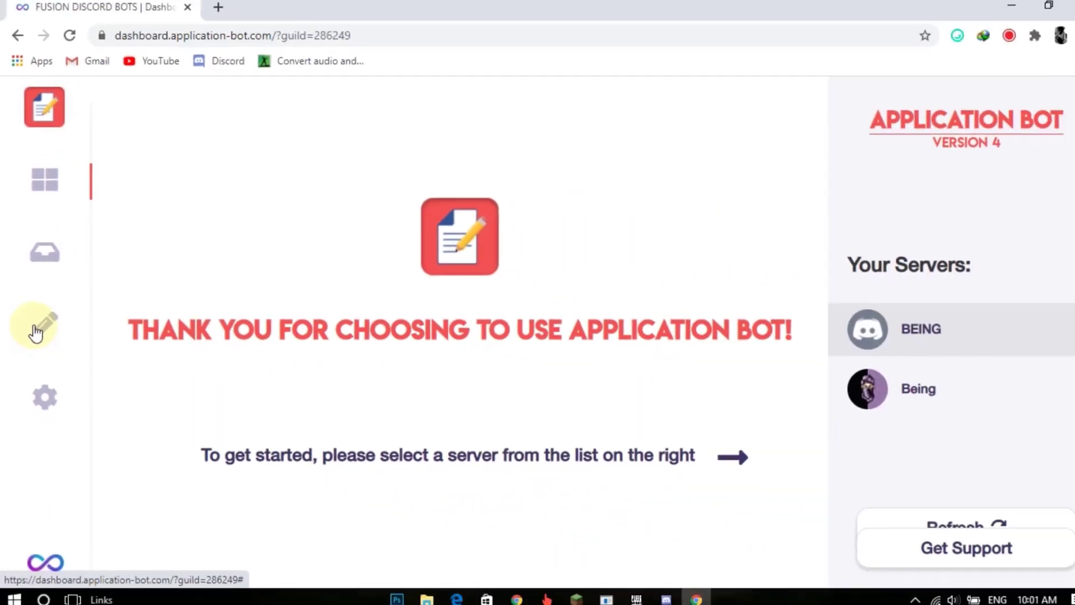
{"action": "left_click", "coordinate": [63, 361]}
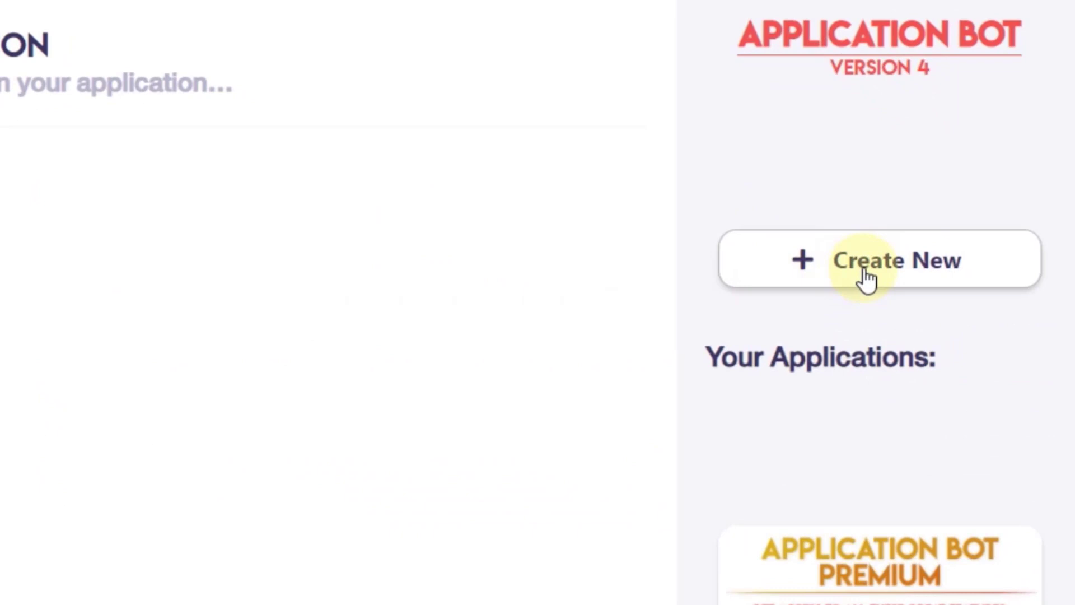
{"action": "left_click", "coordinate": [866, 277]}
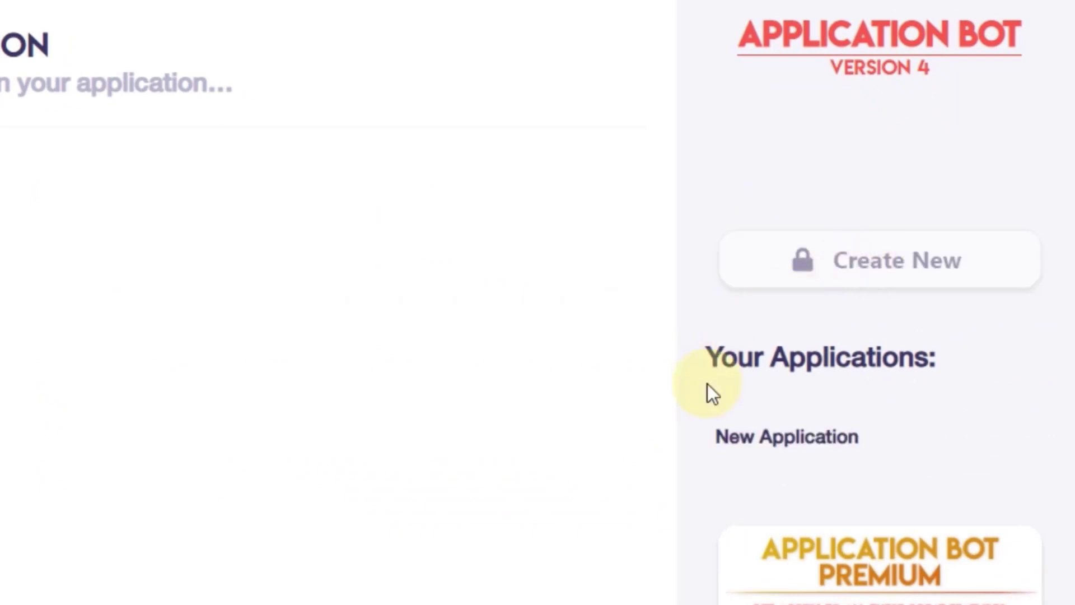
{"action": "left_click", "coordinate": [854, 439]}
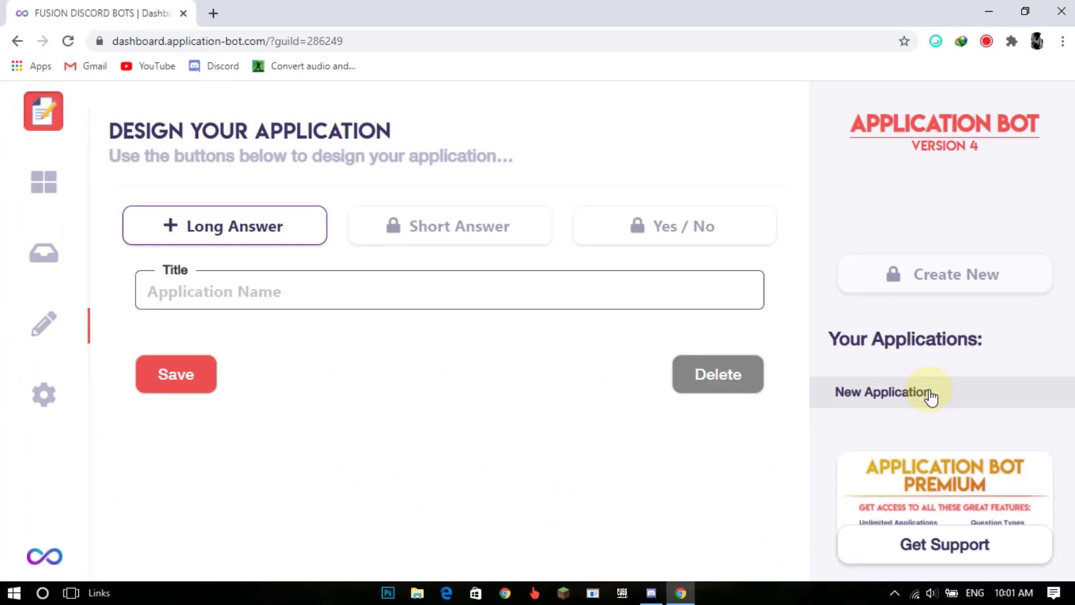
- Title the new application BeingYT and save it
{"action": "left_click", "coordinate": [281, 291]}
{"action": "type", "text": "BeingYT"}
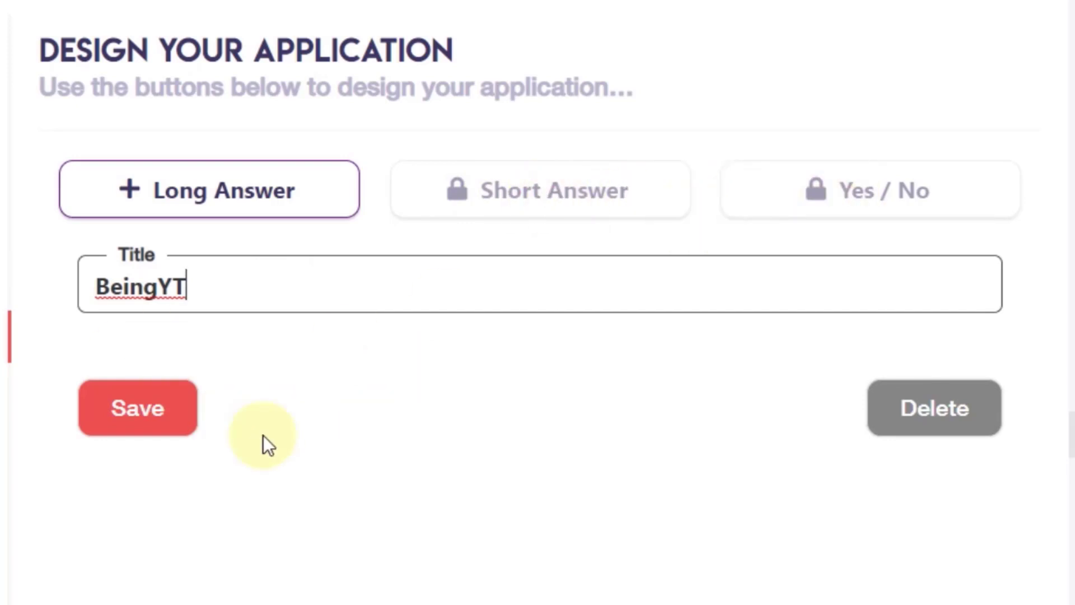
{"action": "left_click", "coordinate": [144, 405]}
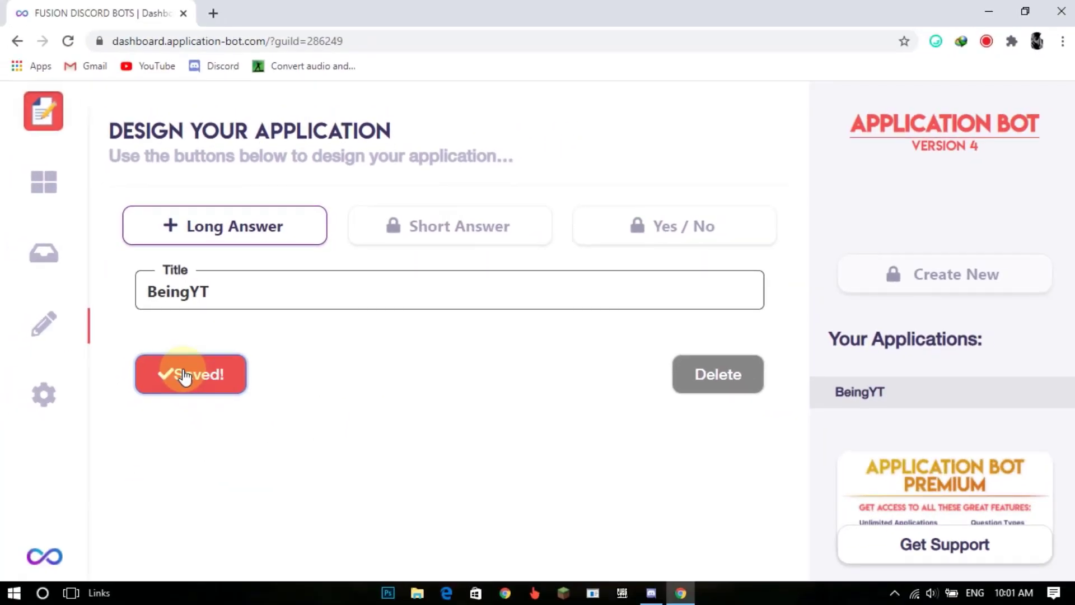
- Add a long-answer question reading "Why Do You Want To Apply For Moberator?"
{"action": "left_click", "coordinate": [212, 231]}
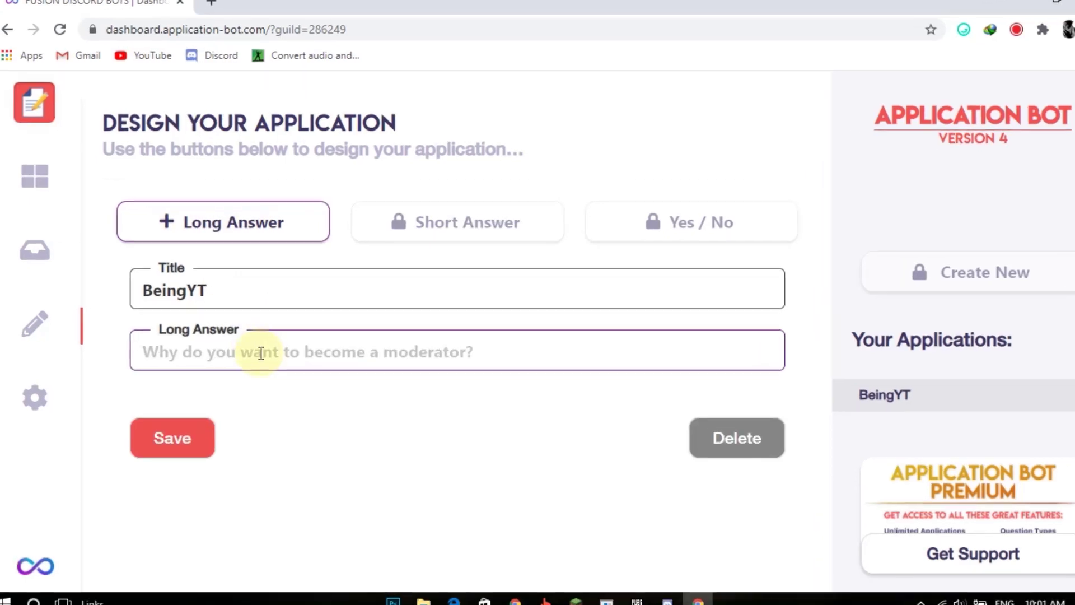
{"action": "left_click", "coordinate": [260, 353]}
{"action": "left_click", "coordinate": [277, 399]}
- Add a second long-answer question reading "How Much Time You Will Spend In Our Server?"
{"action": "left_click", "coordinate": [248, 230]}
{"action": "left_click", "coordinate": [286, 414]}
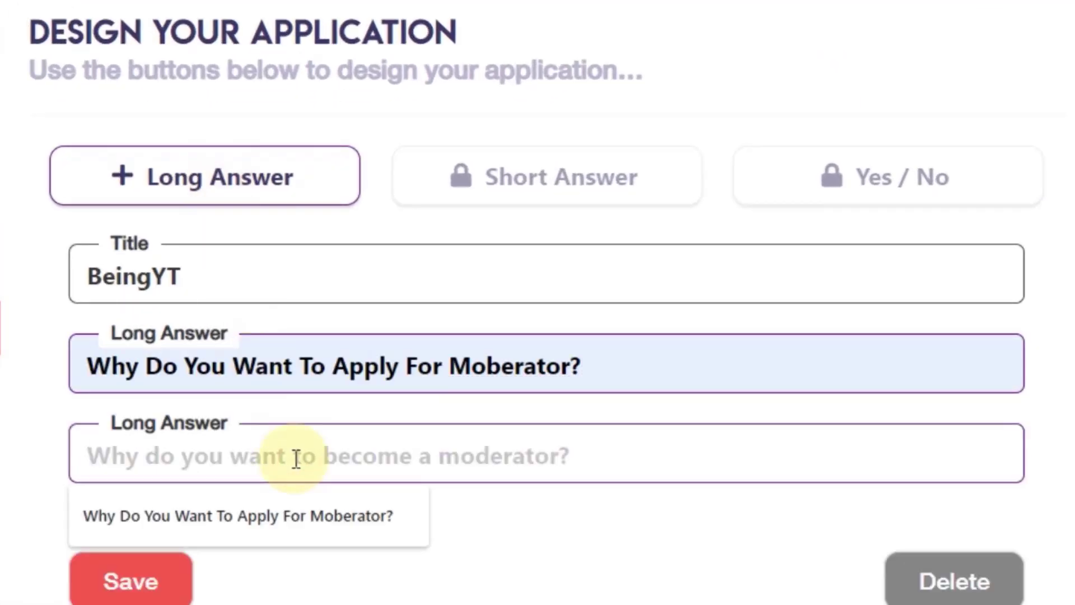
{"action": "type", "text": "How Much Time You Will Spend In Our S"}
{"action": "type", "text": "erver?"}
- Add a third long-answer question reading "What Do You Know About Discord?" and save the application
{"action": "left_click", "coordinate": [246, 193]}
{"action": "left_click", "coordinate": [404, 561]}
{"action": "type", "text": "What Do You Kno"}
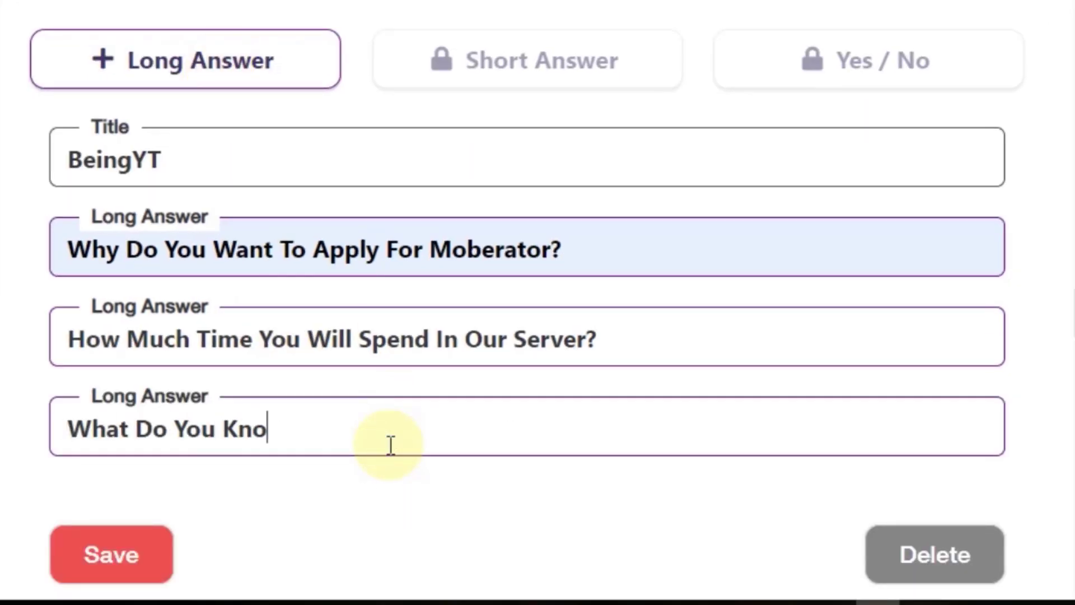
{"action": "type", "text": "w About Discord?"}
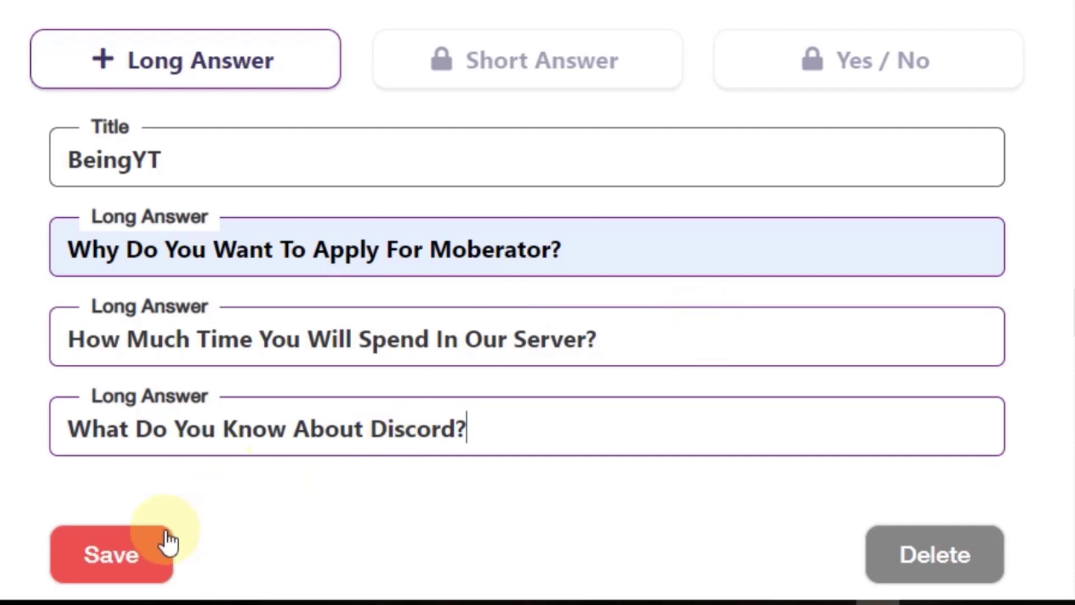
{"action": "left_click", "coordinate": [132, 555]}
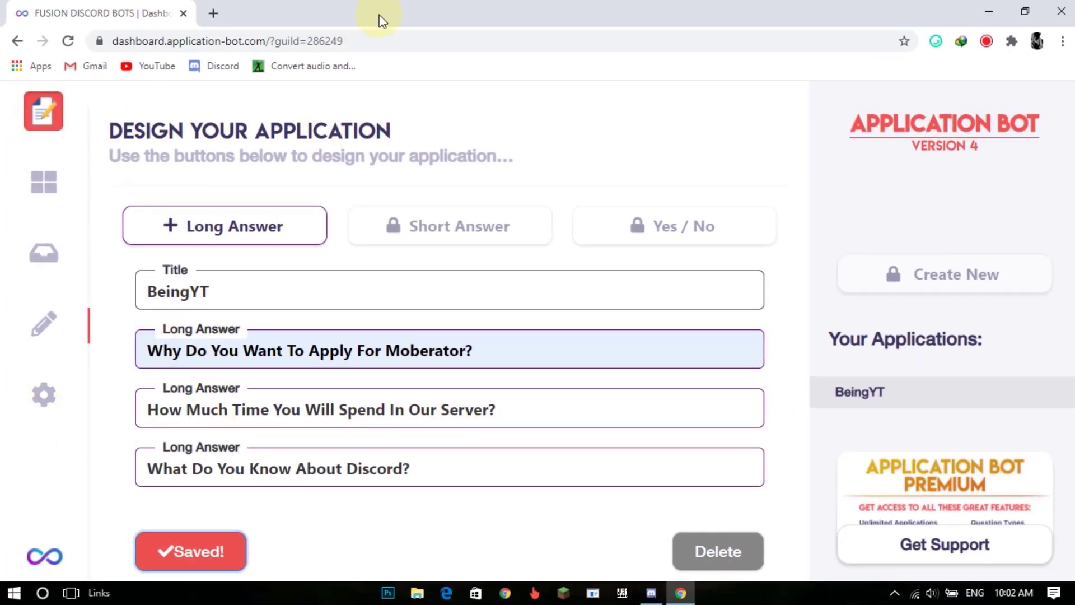
- Close the browser to return to Discord and create a text channel named applay-for-role in the VERIFICATION category
{"action": "left_click", "coordinate": [1061, 11]}
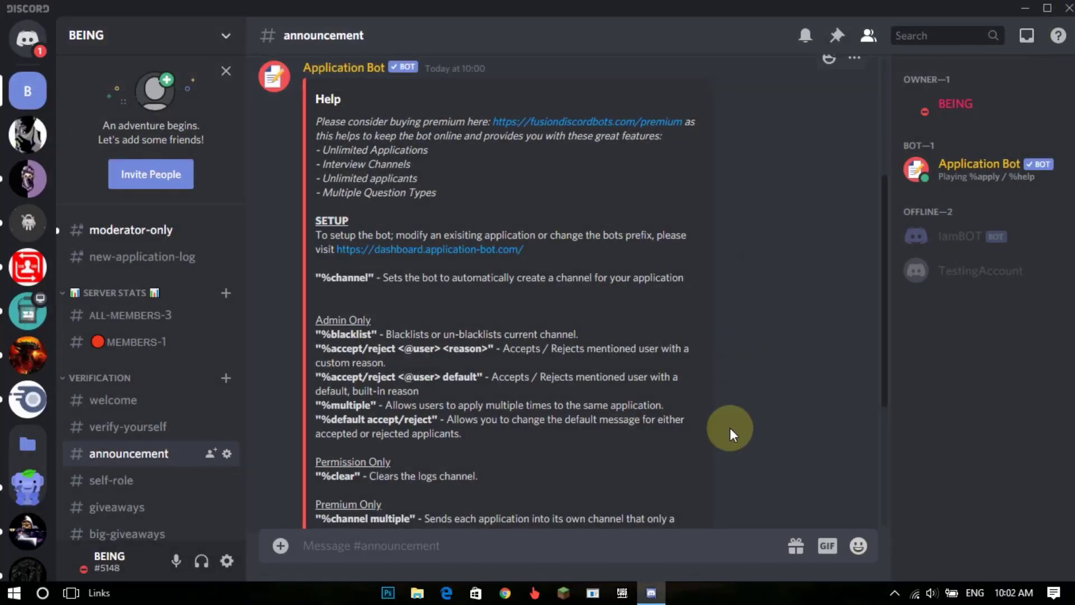
{"action": "scroll", "coordinate": [744, 409], "scroll_direction": "down", "scroll_amount": 5}
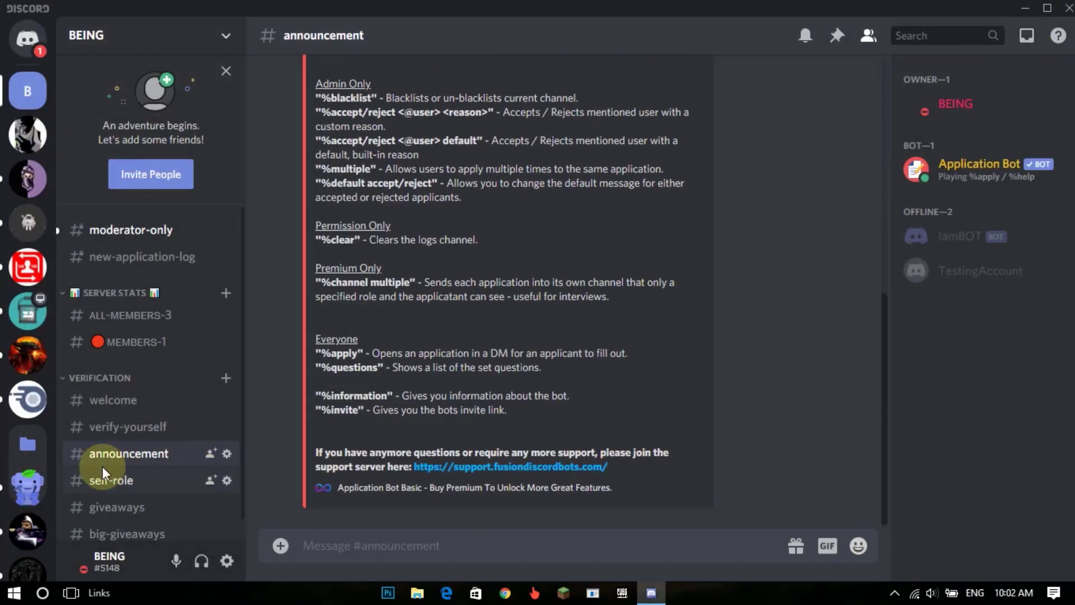
{"action": "scroll", "coordinate": [140, 453], "scroll_direction": "down", "scroll_amount": 1}
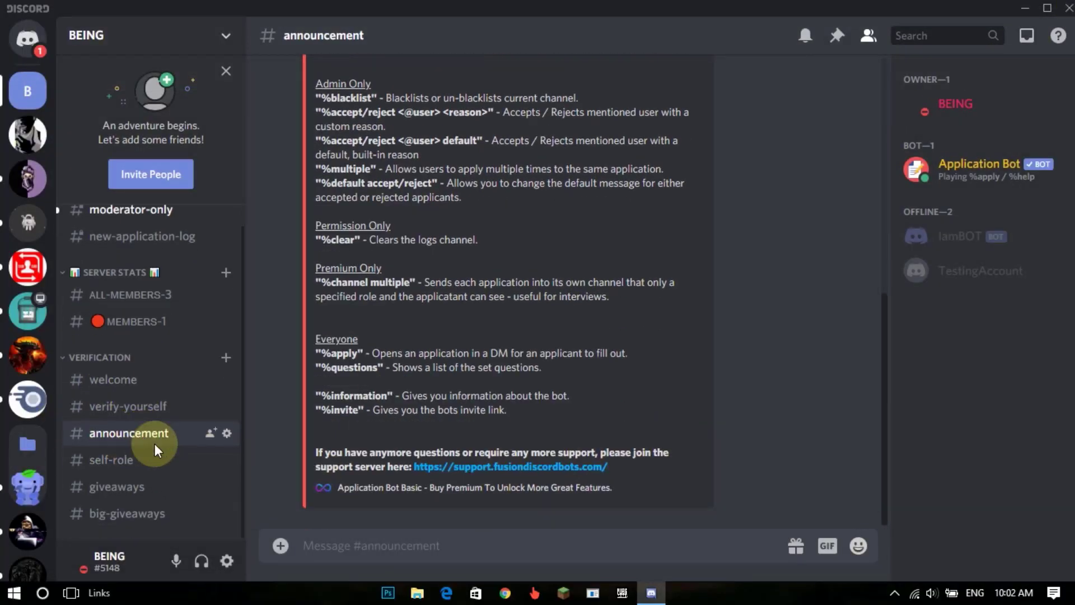
{"action": "left_click", "coordinate": [225, 361]}
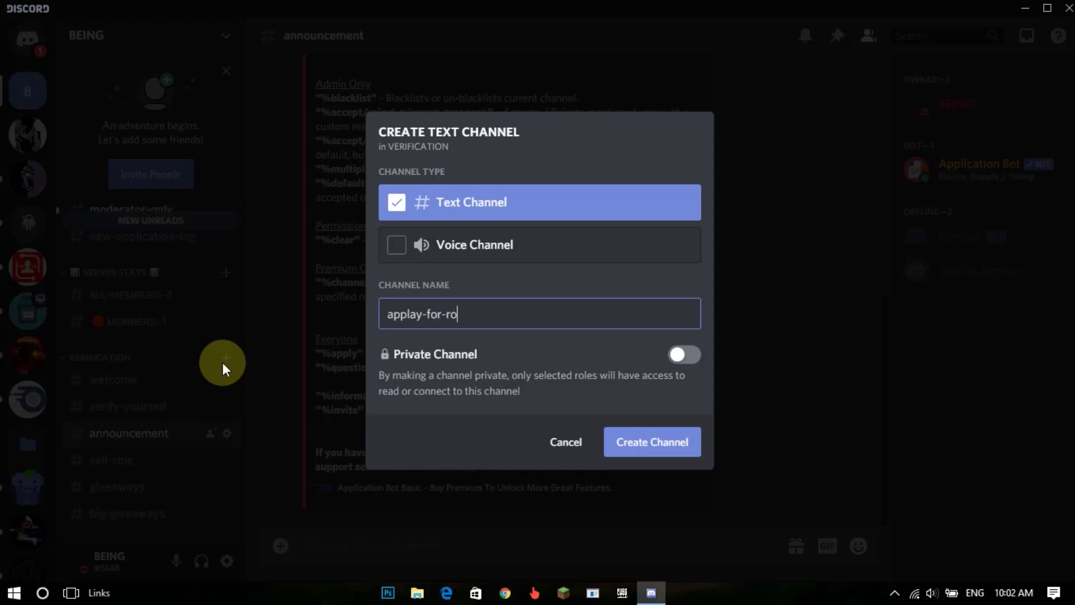
{"action": "left_click", "coordinate": [667, 452]}
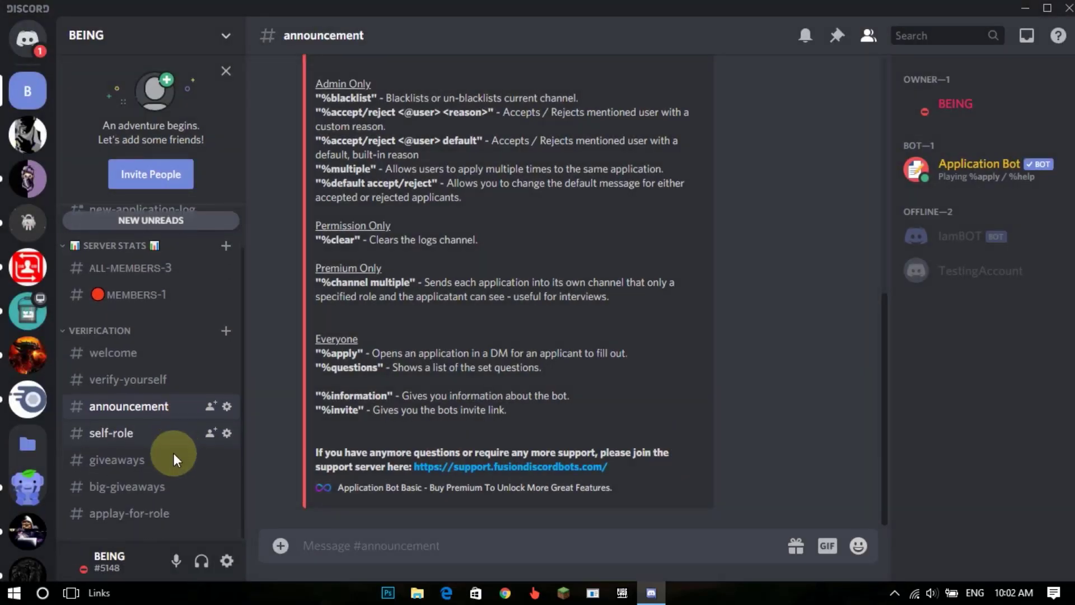
- Move the applay-for-role channel directly below the welcome channel and open it
{"action": "left_click", "coordinate": [140, 527]}
{"action": "left_click_drag", "start_coordinate": [140, 526], "coordinate": [120, 386]}
{"action": "left_click", "coordinate": [120, 386]}
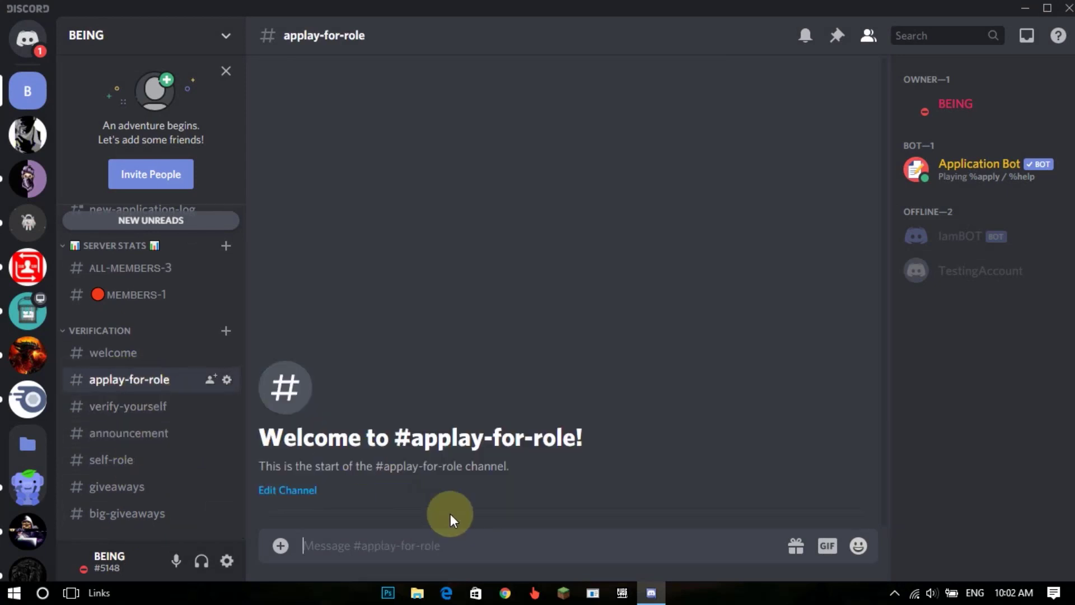
- Post the message "Please Type %apply" in the applay-for-role channel
{"action": "type", "text": "Please "}
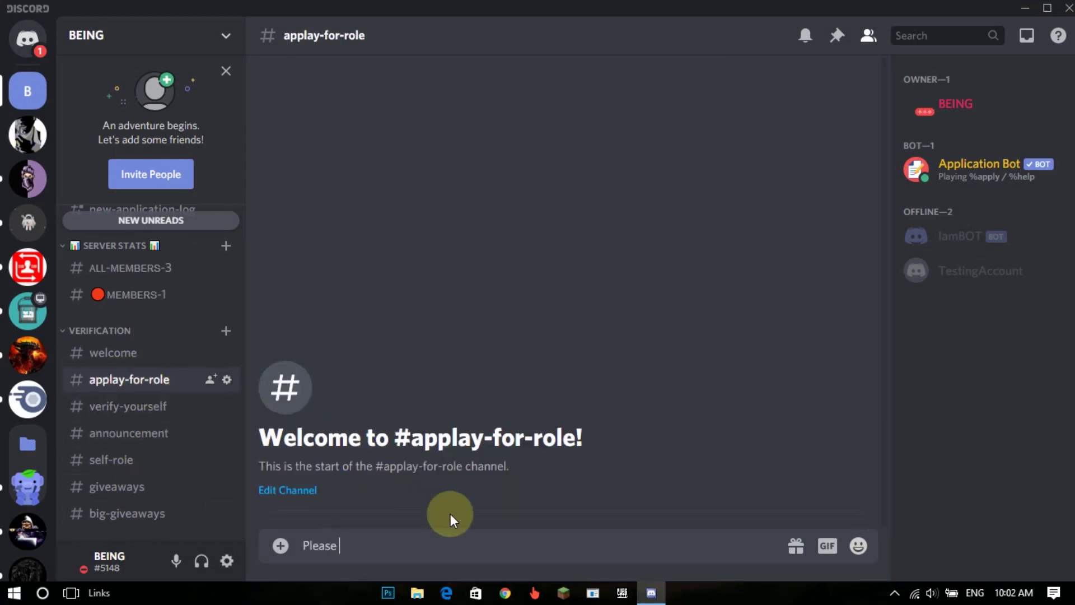
{"action": "type", "text": "Type %applay"}
{"action": "key", "text": "BackSpace"}
{"action": "key", "text": "BackSpace"}
{"action": "type", "text": "y"}
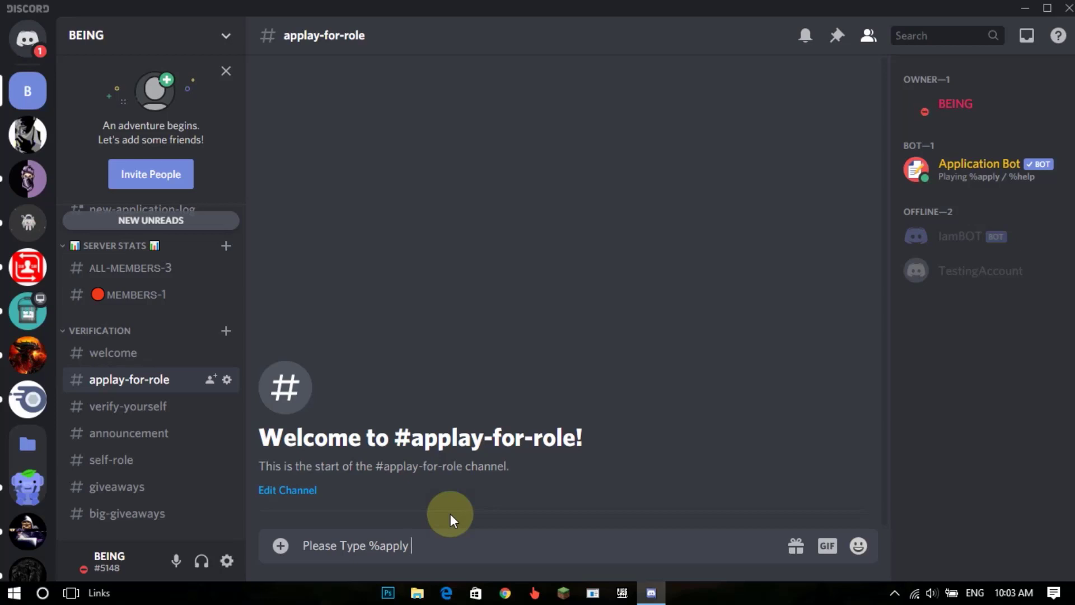
{"action": "key", "text": "Return"}
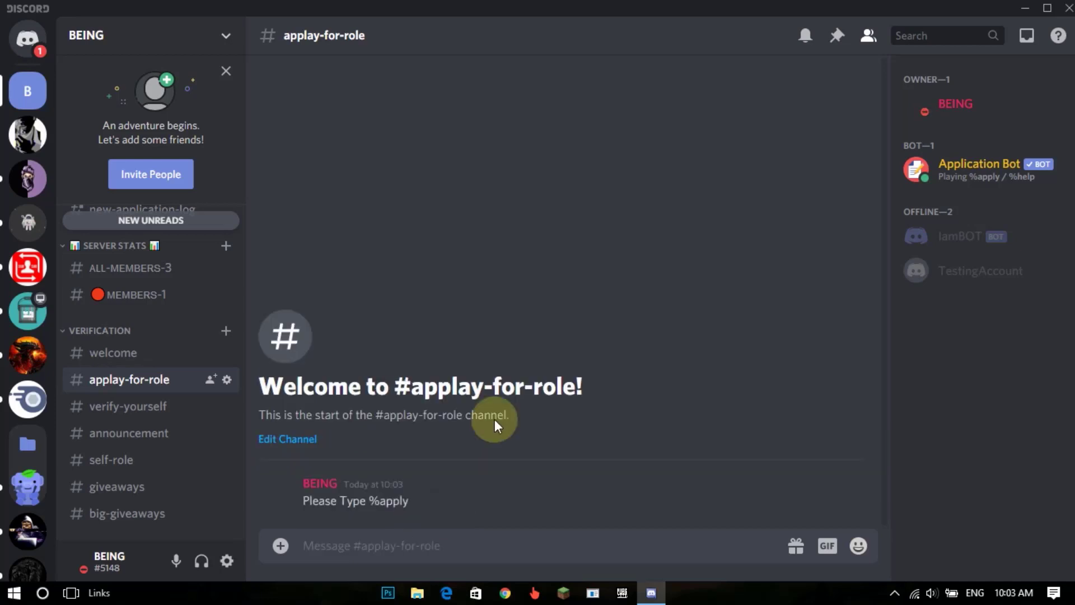
- Pin the "Please Type %apply" message to the channel
{"action": "left_click", "coordinate": [854, 473]}
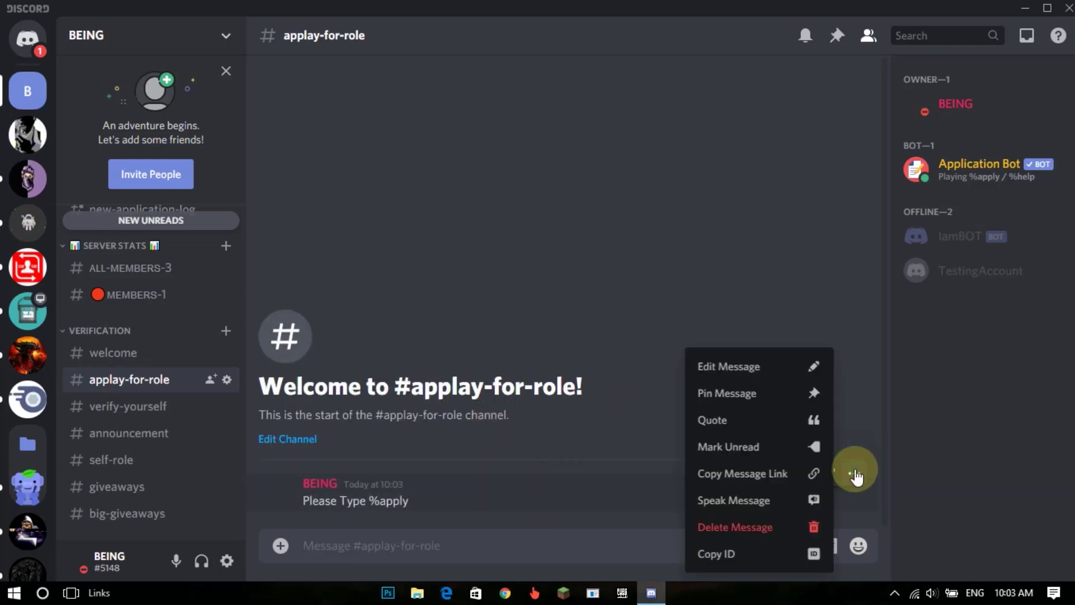
{"action": "left_click", "coordinate": [750, 393]}
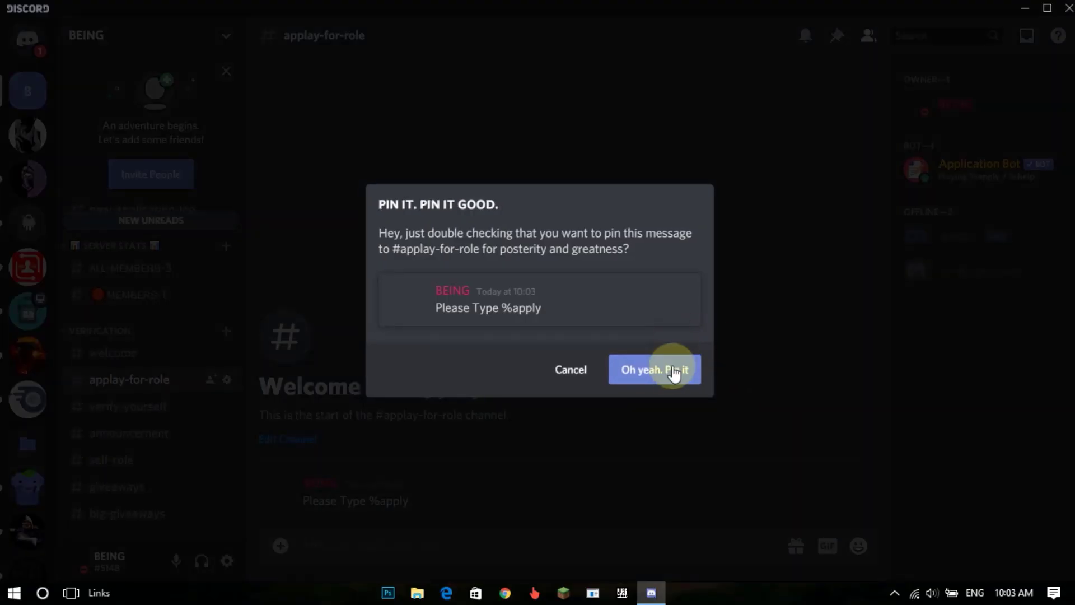
{"action": "left_click", "coordinate": [679, 376]}
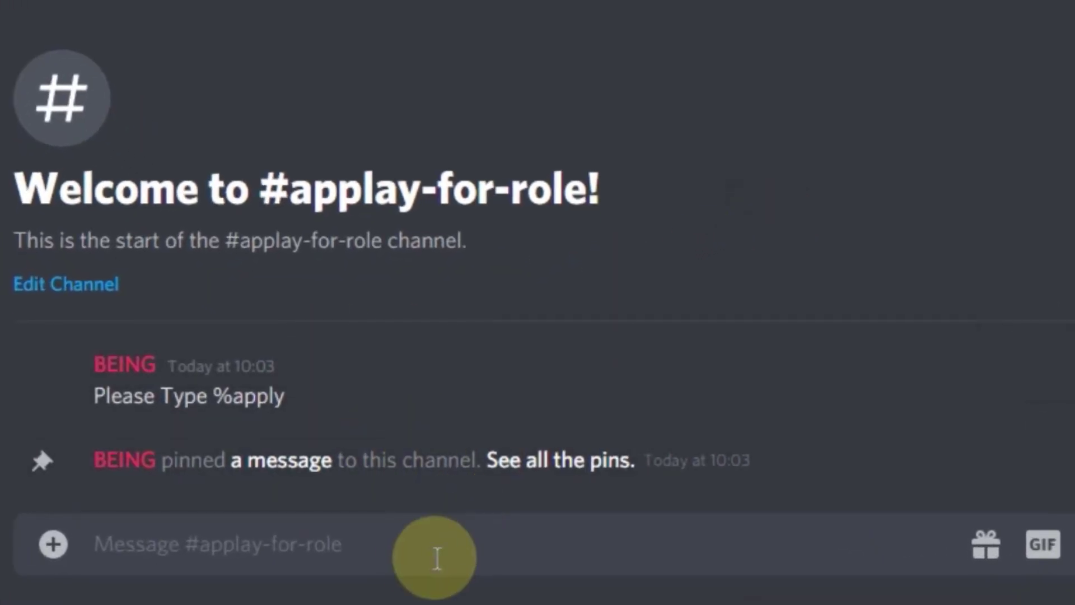
- Remove the OWNER role from the server owner's account
{"action": "left_click", "coordinate": [422, 542]}
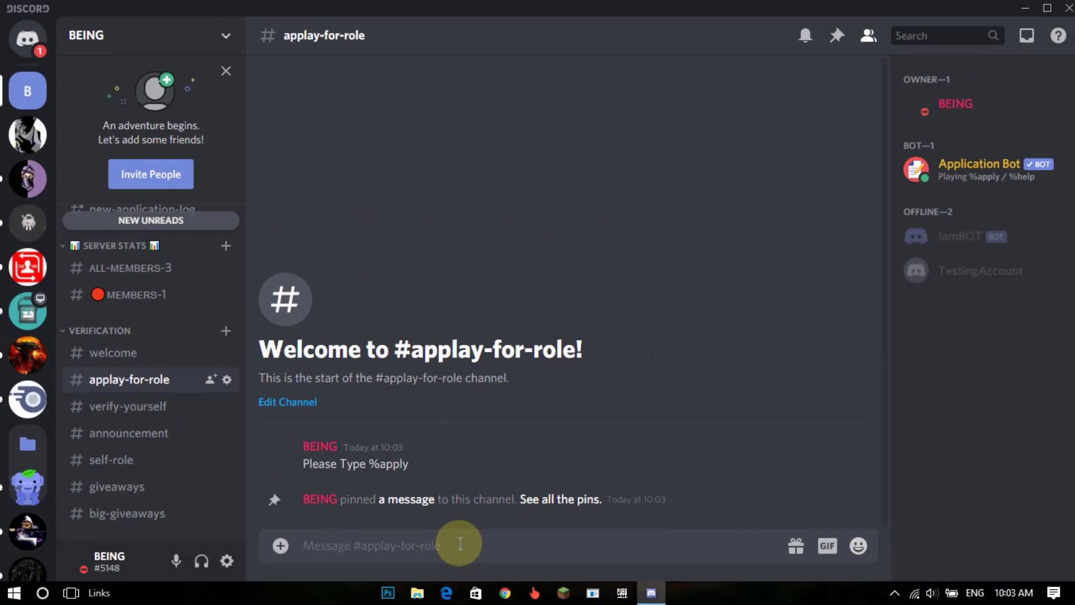
{"action": "right_click", "coordinate": [955, 110]}
{"action": "mouse_move", "coordinate": [895, 268]}
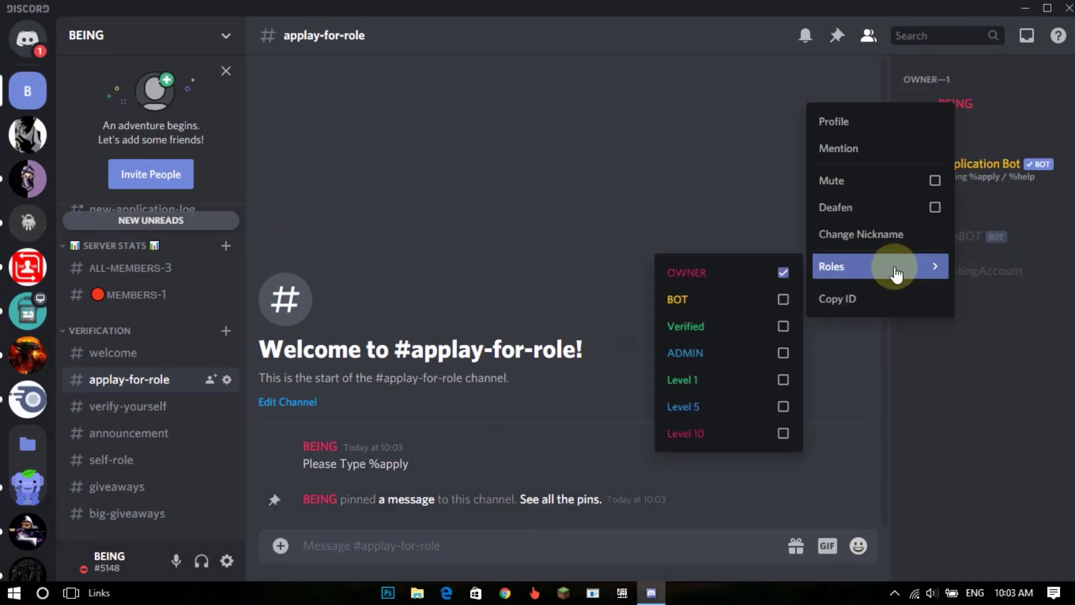
{"action": "left_click", "coordinate": [783, 274]}
{"action": "left_click", "coordinate": [569, 312]}
- Send the %apply command in the applay-for-role channel and open the direct message from Application Bot
{"action": "left_click", "coordinate": [419, 557]}
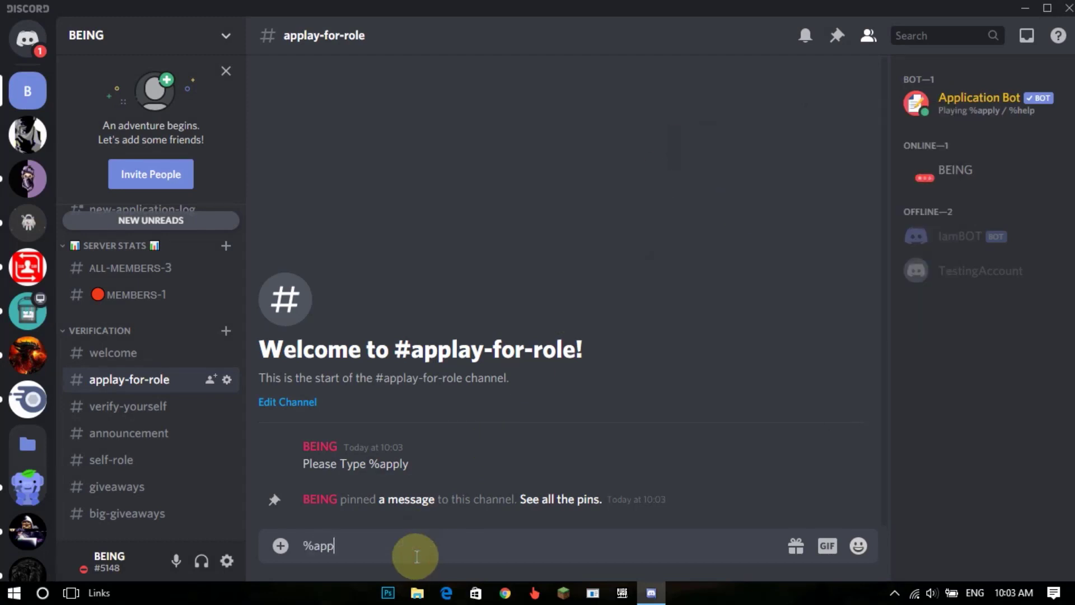
{"action": "key", "text": "Return"}
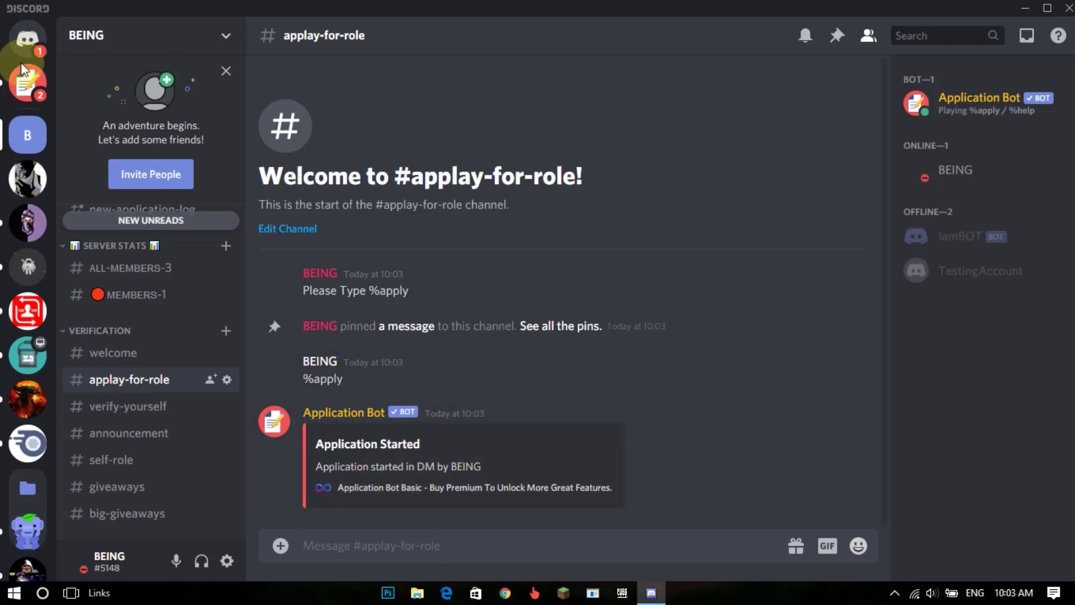
{"action": "left_click", "coordinate": [27, 83]}
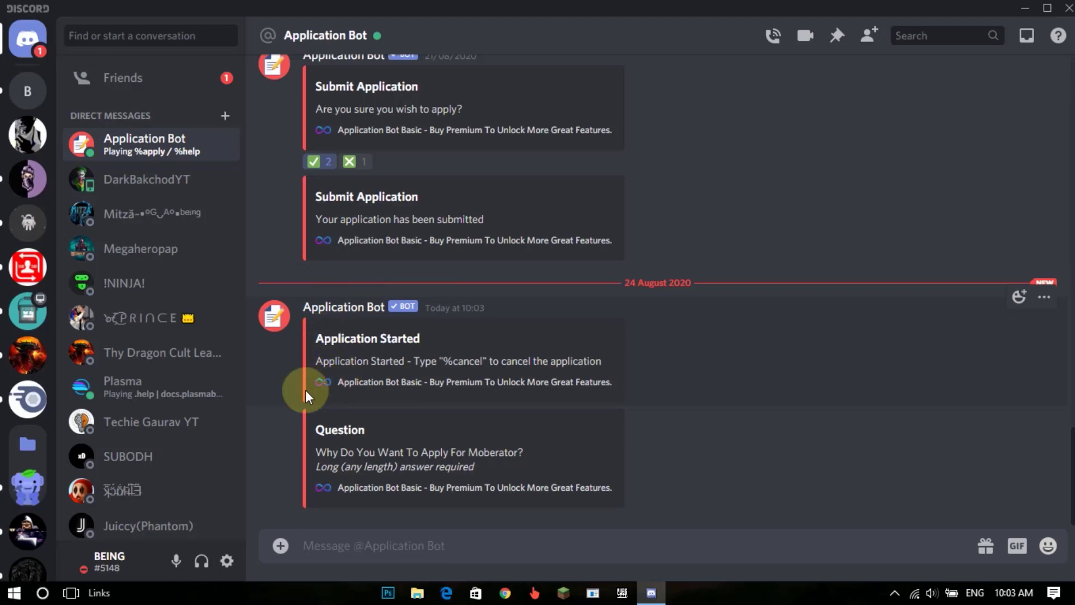
- Answer the moderator question with "Because I Know How To Grow Server So I Will Work With You" and the time question with "Hmm Like 10 Hours"
{"action": "left_click_drag", "start_coordinate": [315, 452], "coordinate": [622, 454]}
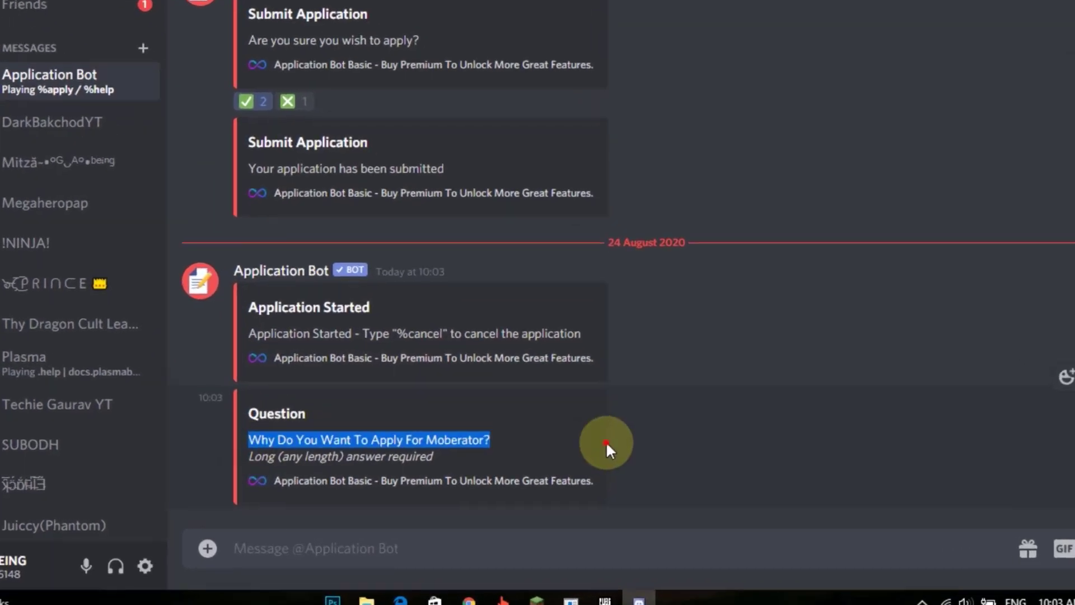
{"action": "left_click", "coordinate": [462, 549]}
{"action": "type", "text": "Because I Know How To Grow Server So I Will Work With You"}
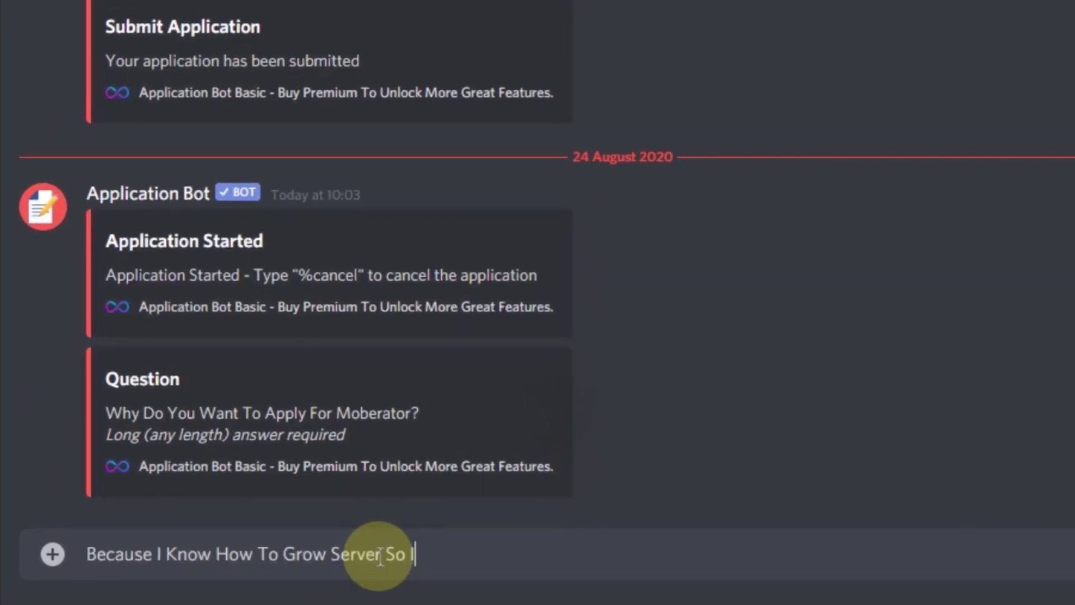
{"action": "key", "text": "Return"}
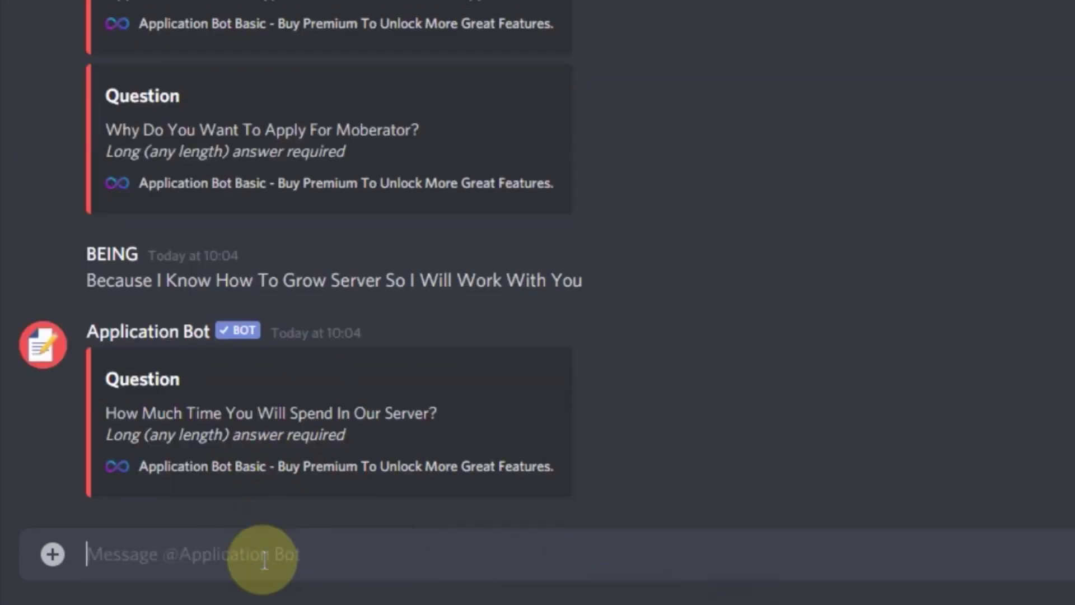
{"action": "type", "text": "Hmm Like 10 Hours"}
{"action": "key", "text": "Return"}
- Answer the Discord knowledge question with "I Know Everything But Don't Know Very Much About Discord" and confirm submitting the application
{"action": "type", "text": "I Know Everything But Don't Know Very"}
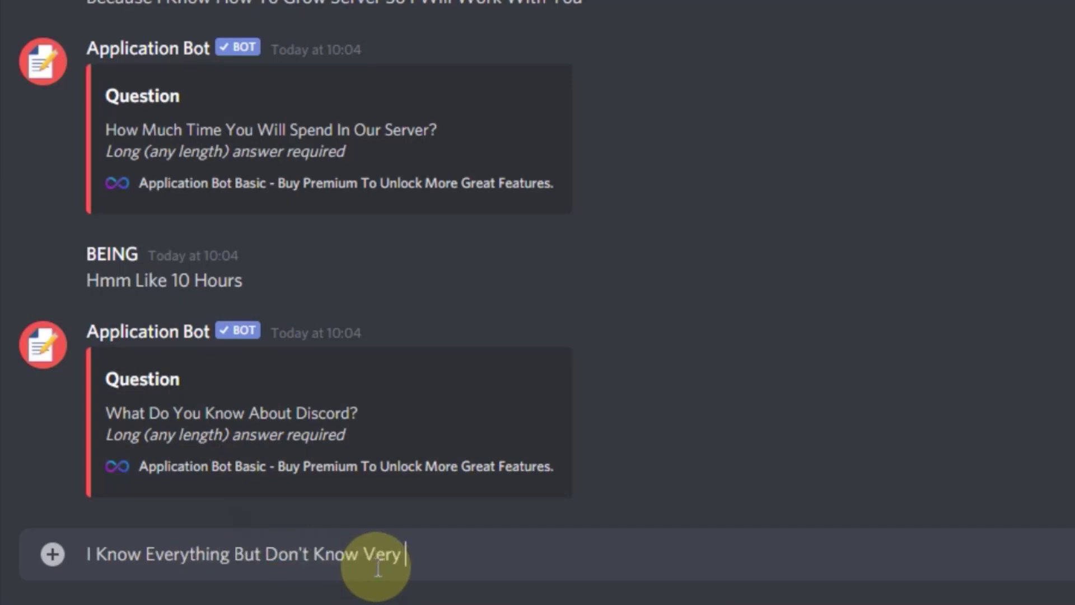
{"action": "type", "text": " Much About Discord"}
{"action": "key", "text": "Return"}
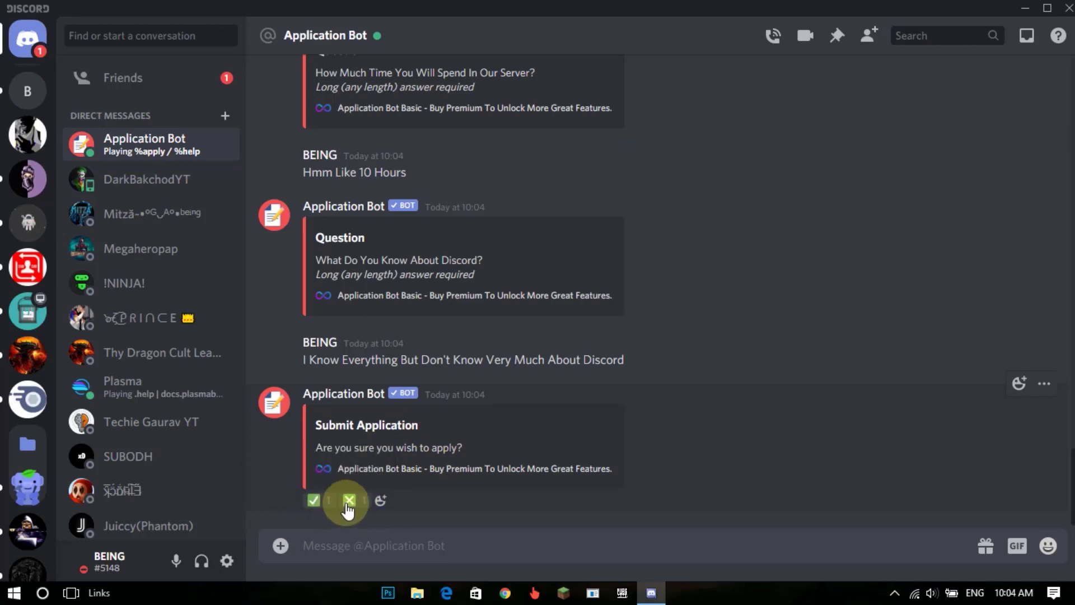
{"action": "left_click", "coordinate": [325, 504]}
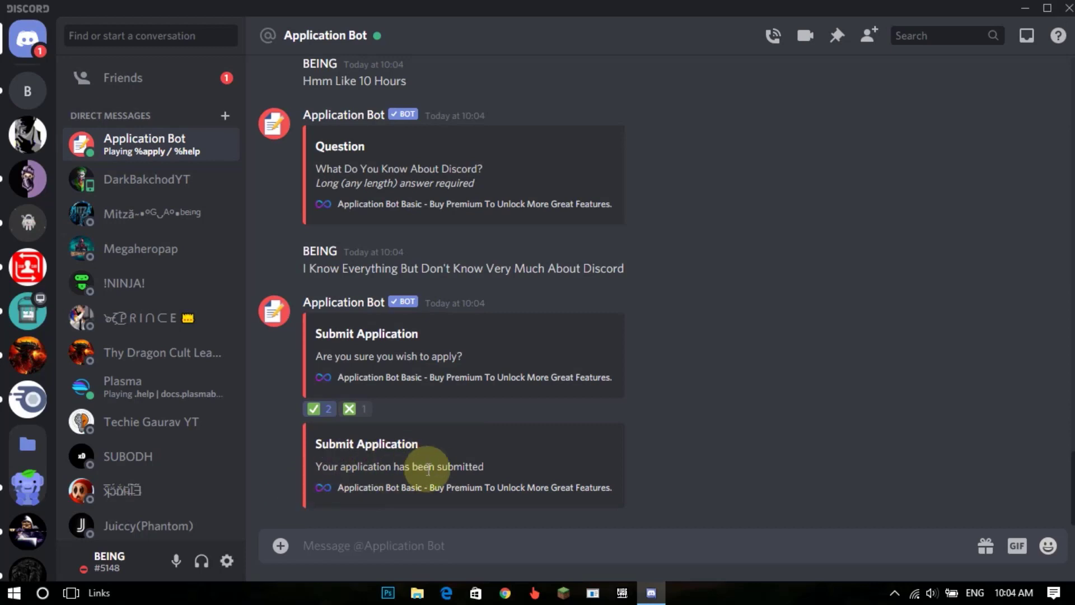
- Return to the BEING server and review the submitted application in the new-application-log channel
{"action": "left_click", "coordinate": [16, 95]}
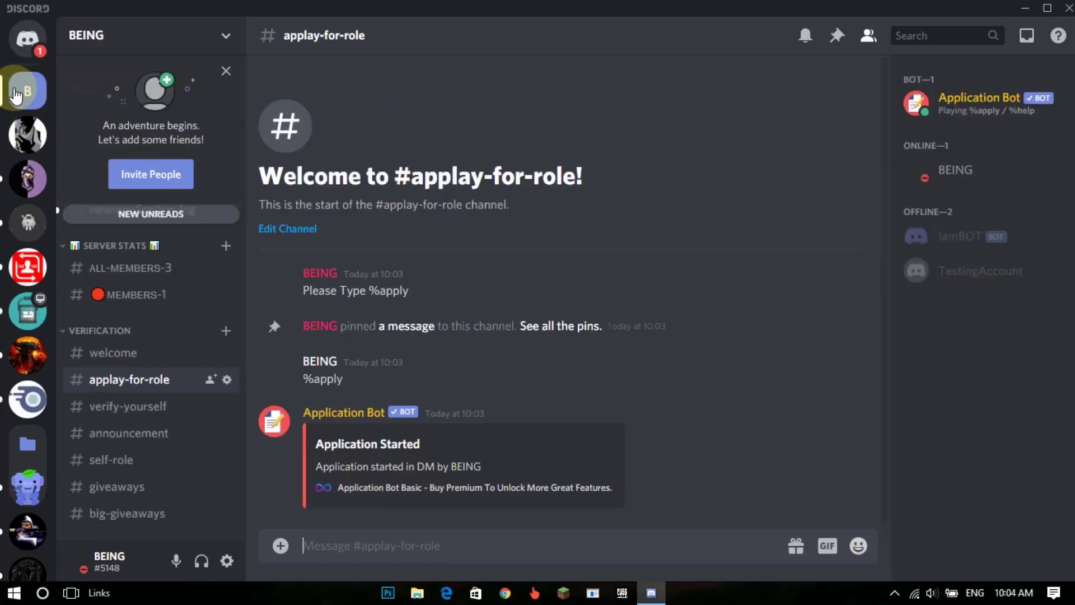
{"action": "scroll", "coordinate": [173, 480], "scroll_direction": "up", "scroll_amount": 3}
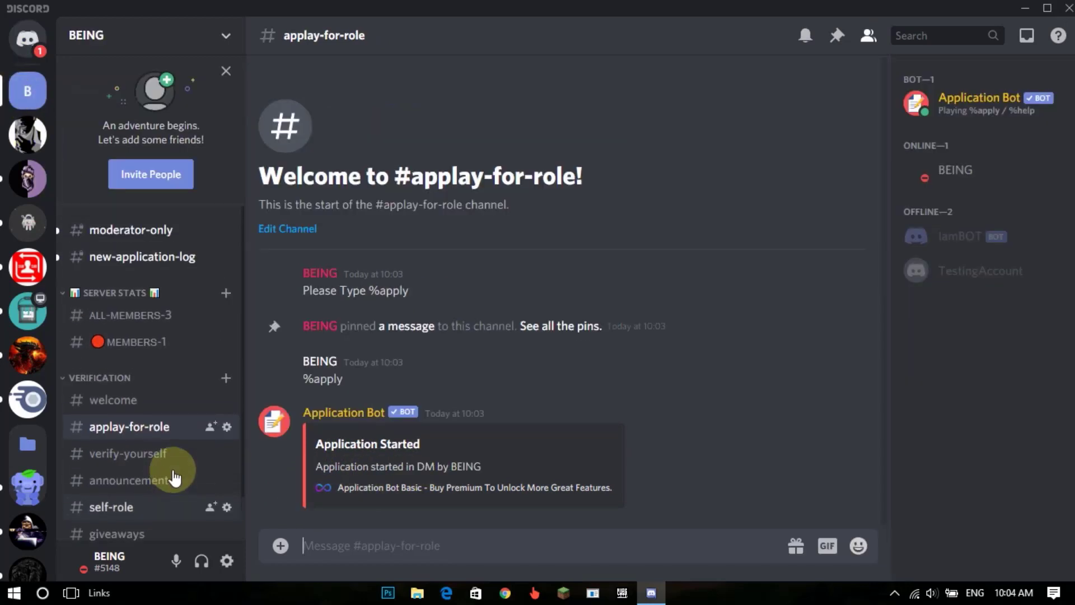
{"action": "left_click", "coordinate": [115, 264]}
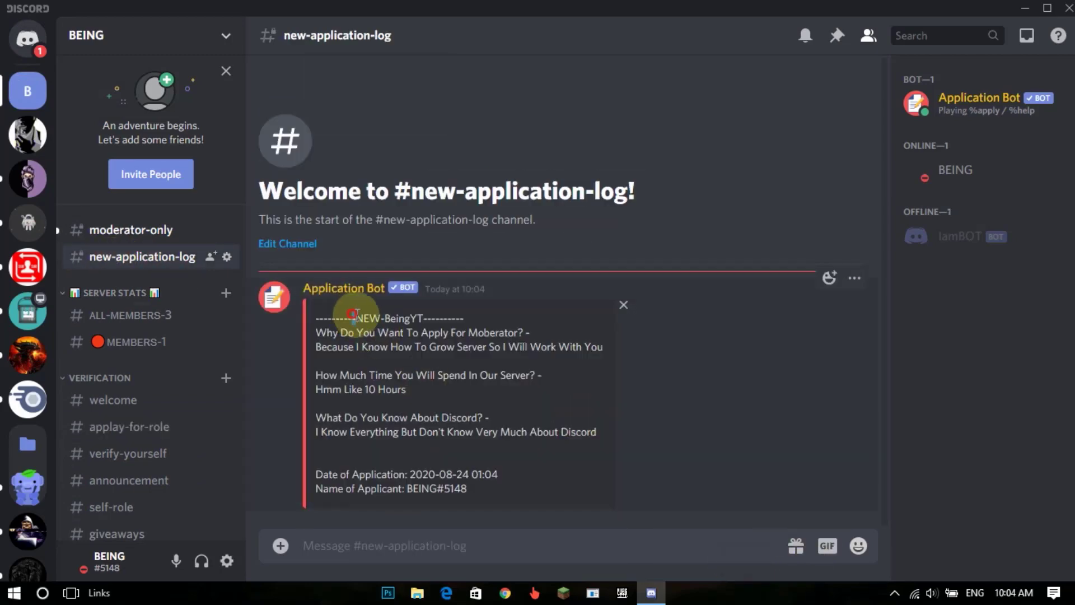
{"action": "left_click_drag", "start_coordinate": [353, 315], "coordinate": [485, 314]}
{"action": "left_click", "coordinate": [526, 314]}
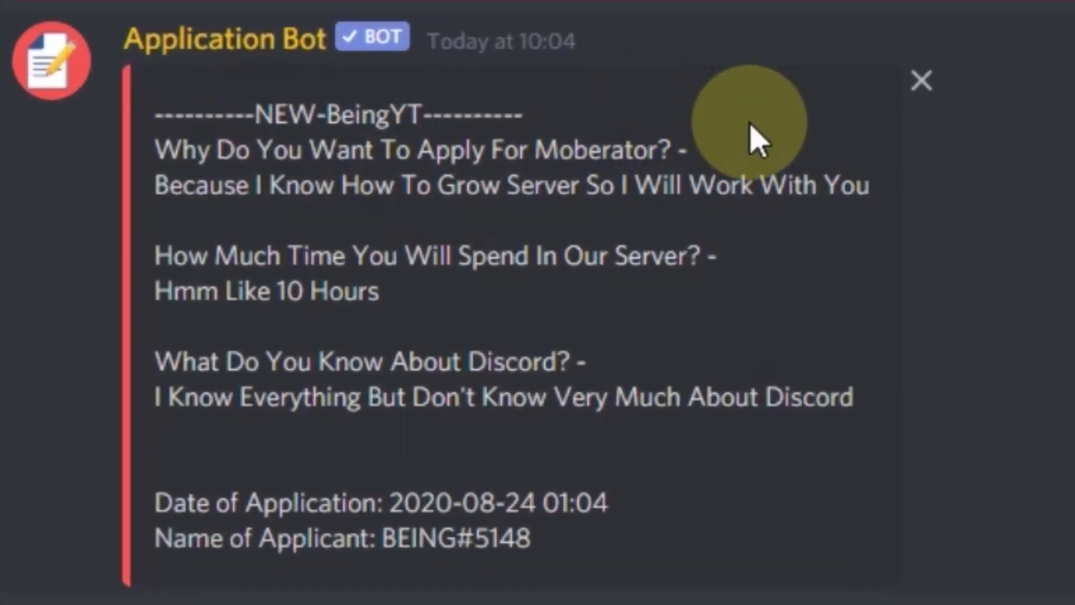